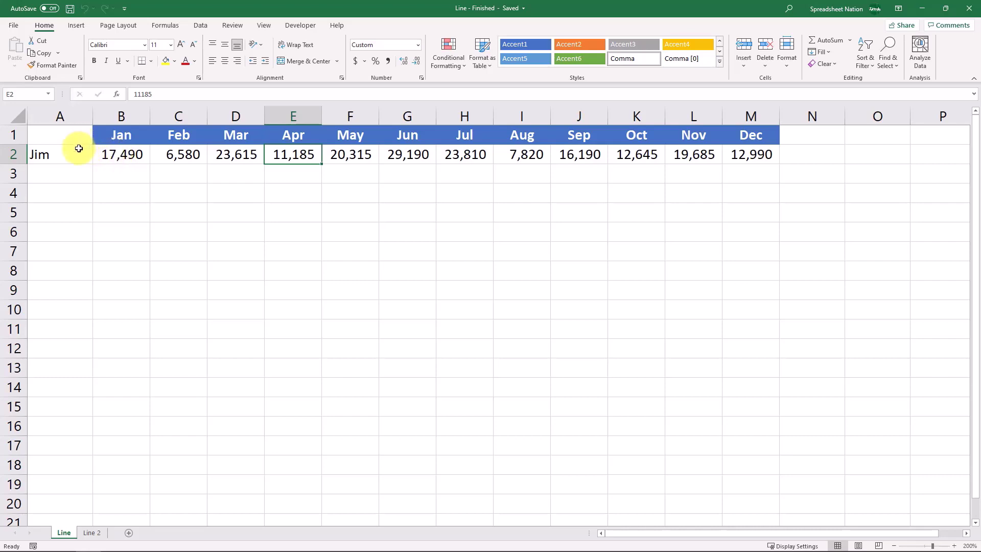
- Insert a basic 2-D line chart of Jim's January–December sales, titled Jim
click(118, 156)
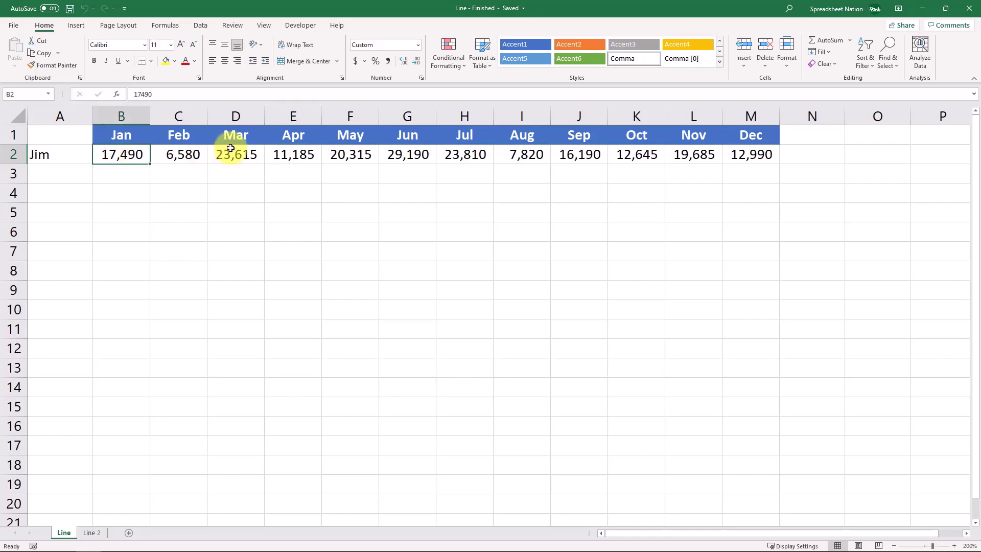
click(76, 27)
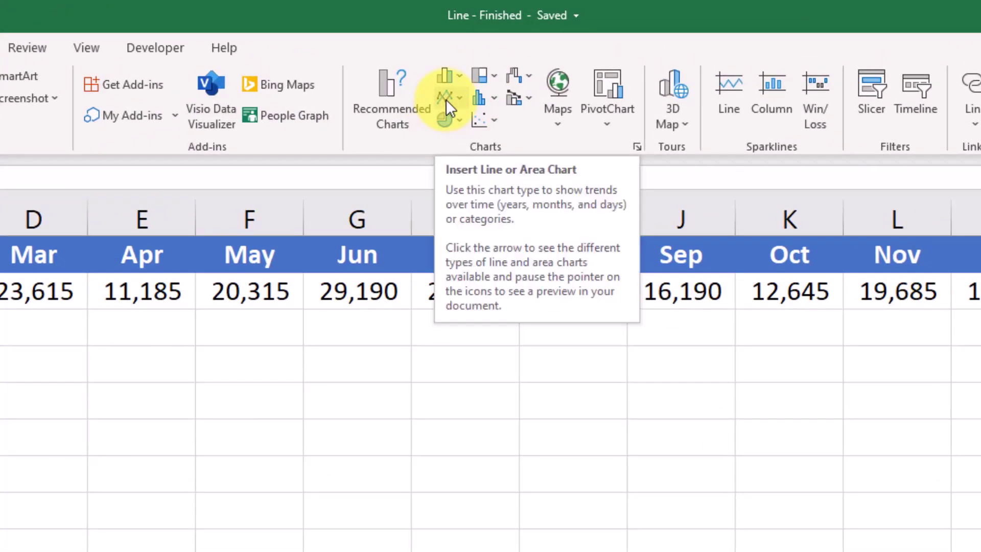
click(445, 99)
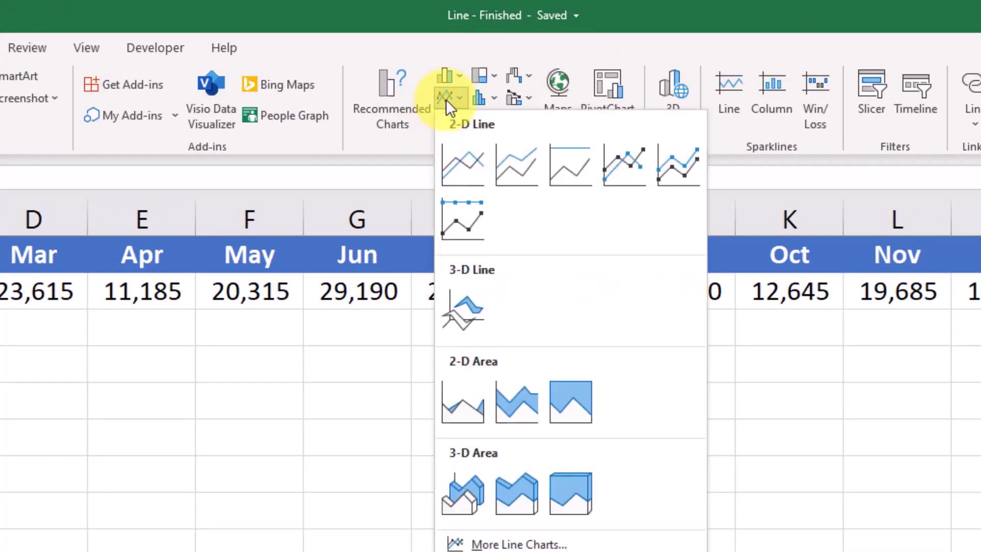
click(458, 166)
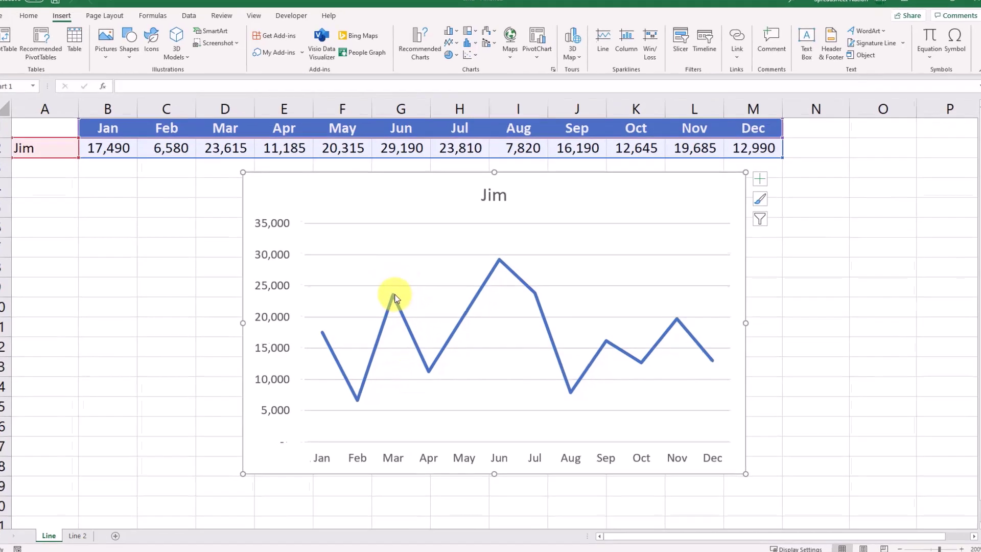
mouse_move(399, 298)
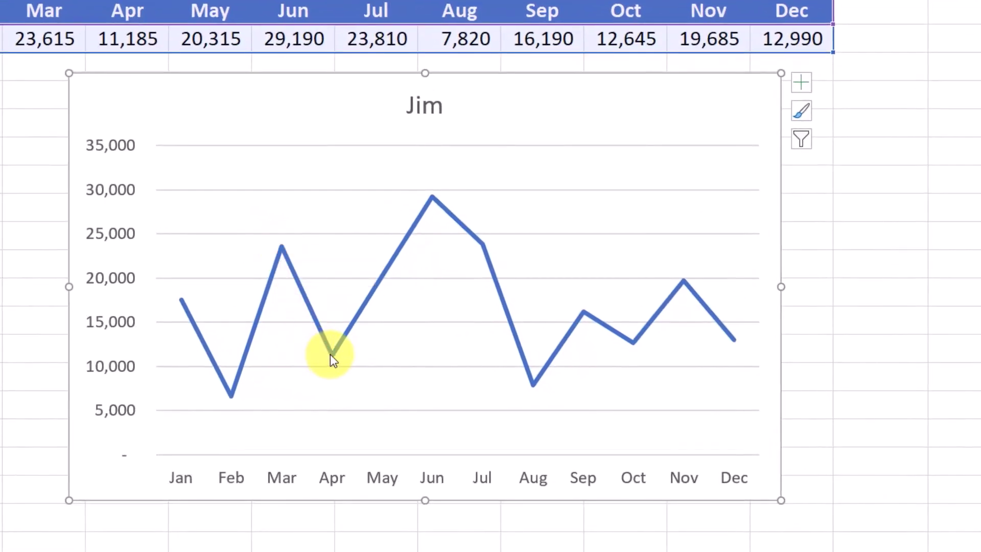
mouse_move(355, 358)
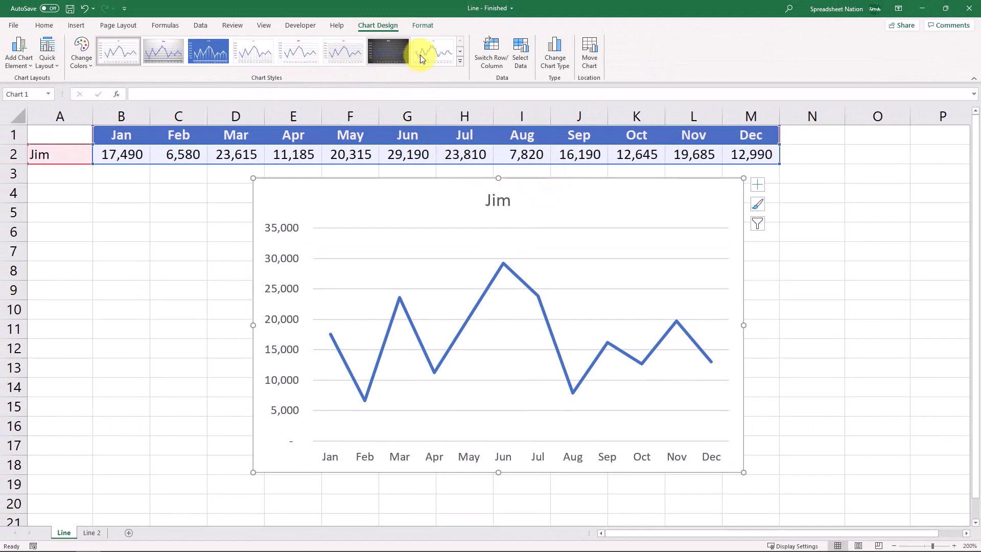
- Apply the dark Style 10 chart style with a glowing blue line and gridlines
click(461, 63)
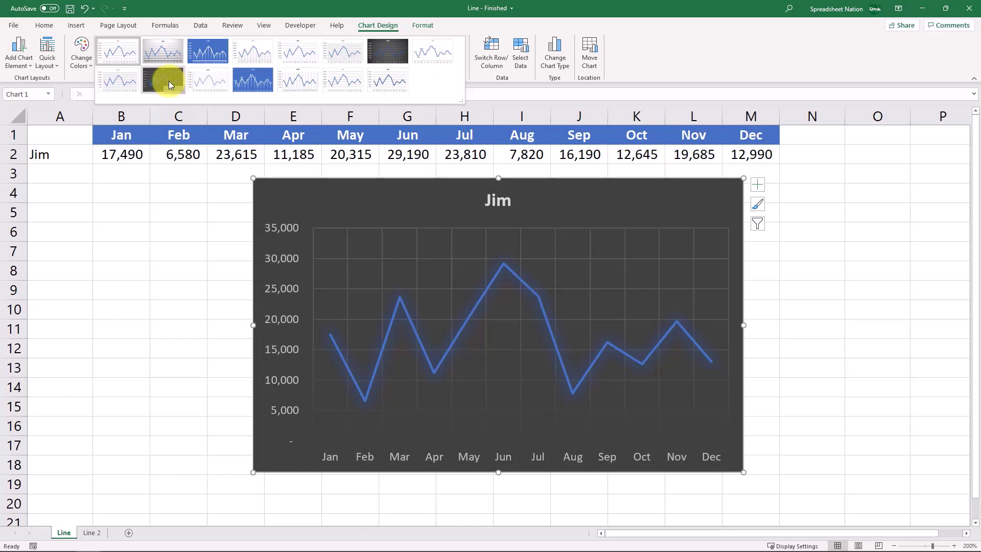
click(168, 81)
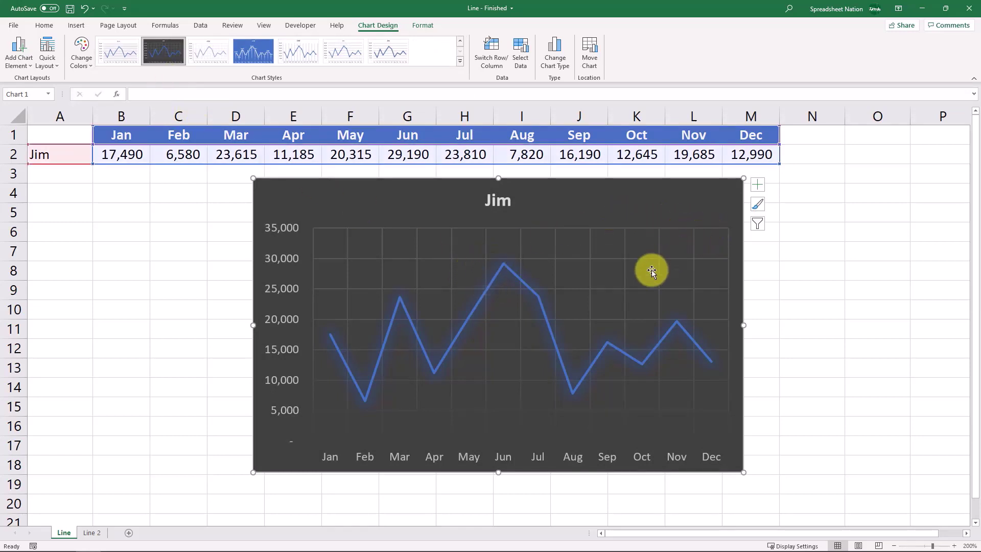
- Format Jim's sales series as a dashed, smoothed line in Format Data Series
click(534, 295)
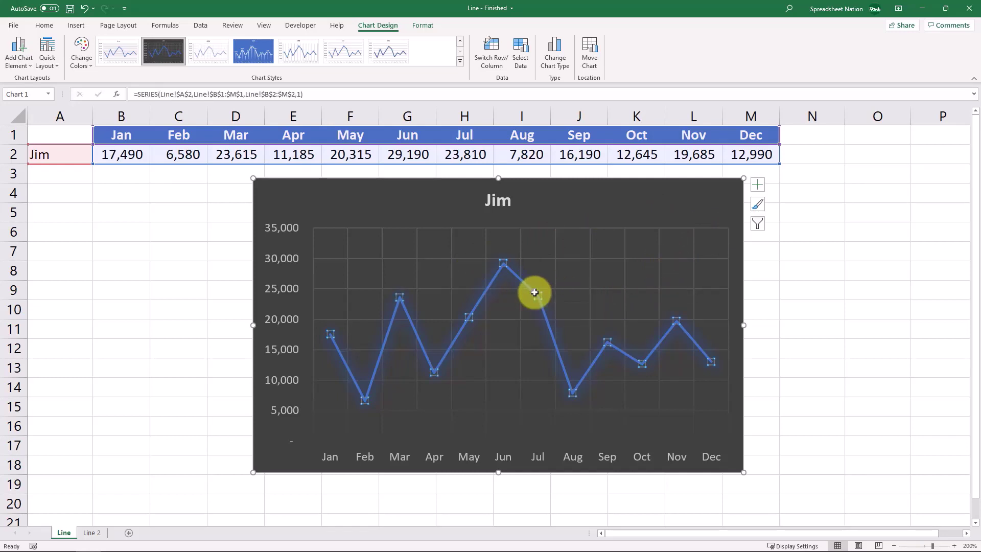
right_click(535, 293)
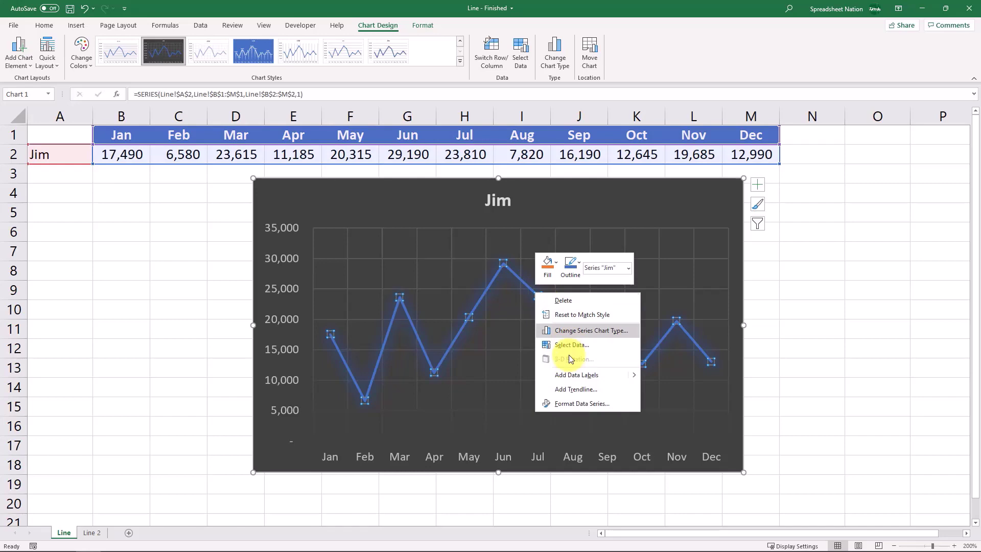
click(585, 404)
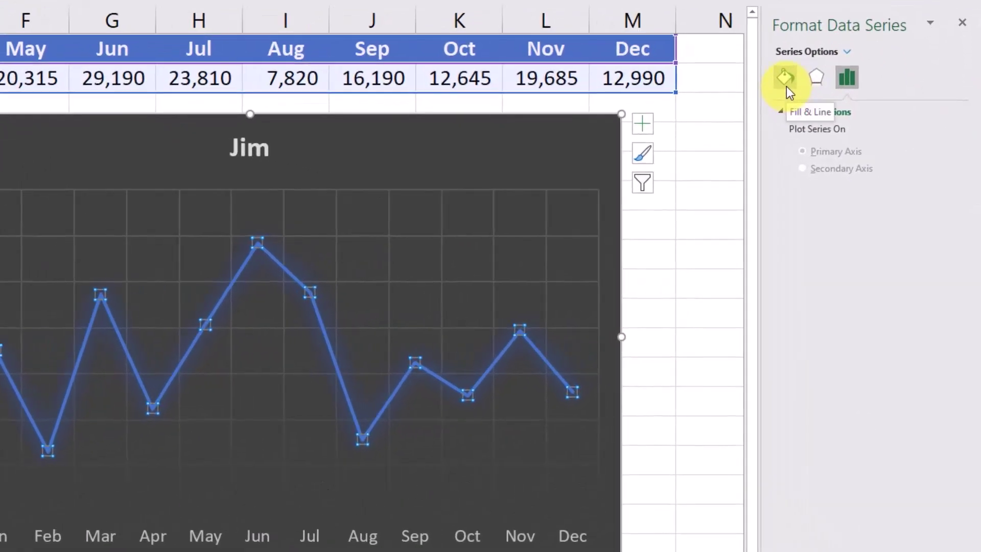
click(786, 86)
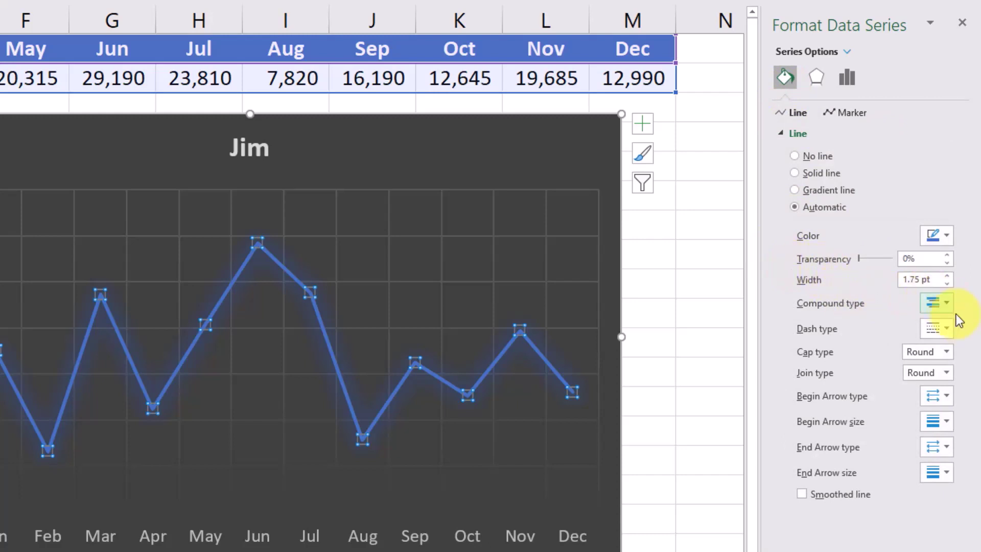
click(945, 334)
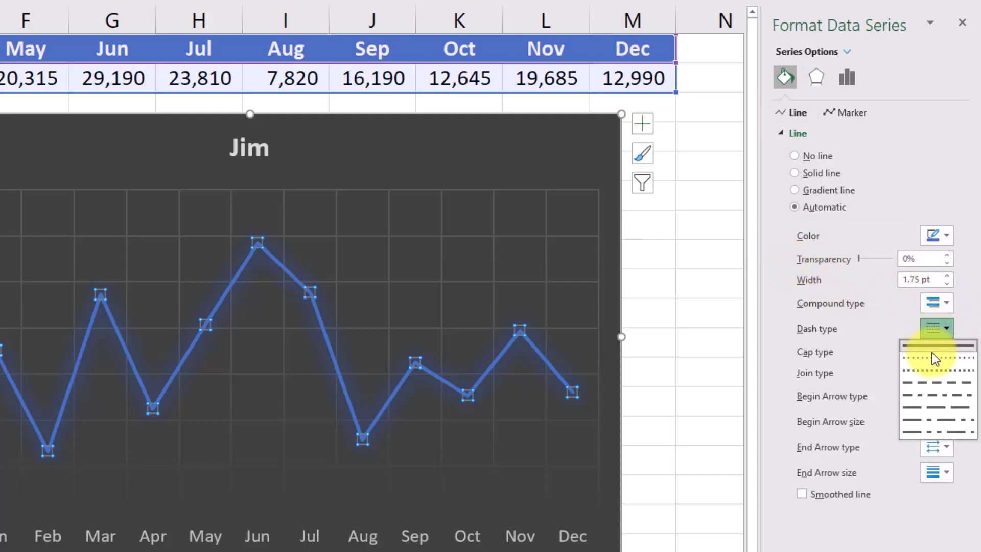
click(932, 373)
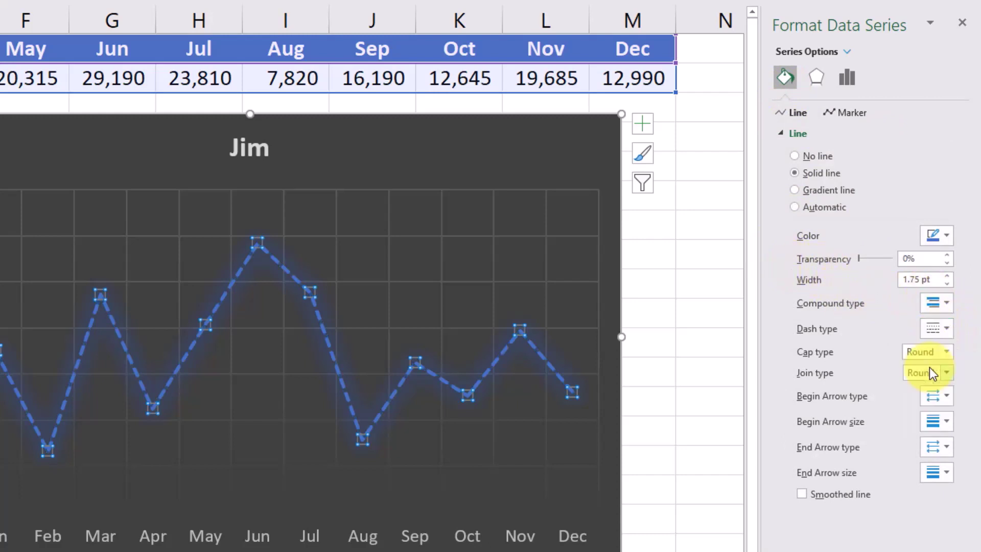
click(803, 495)
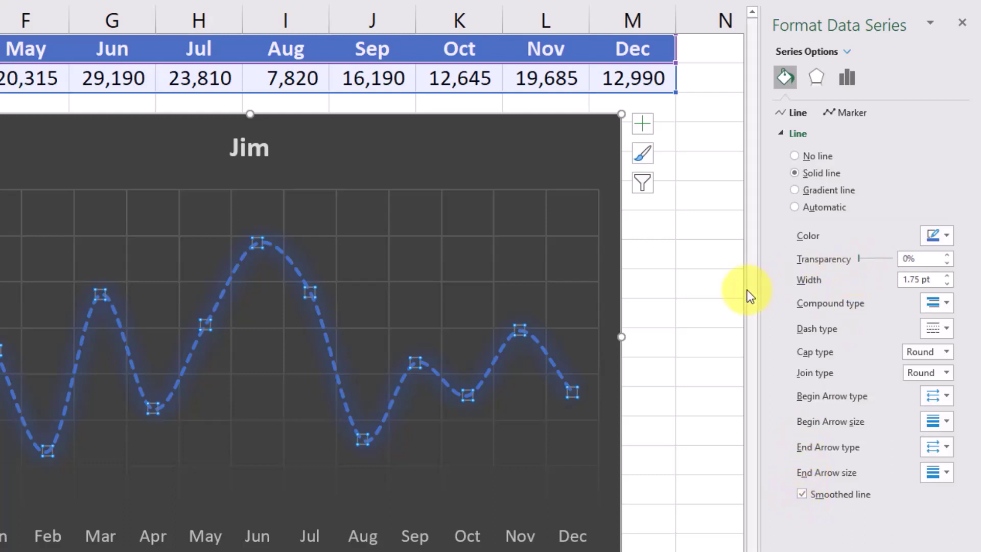
- Give Jim's series built-in triangle markers at each data point
click(852, 112)
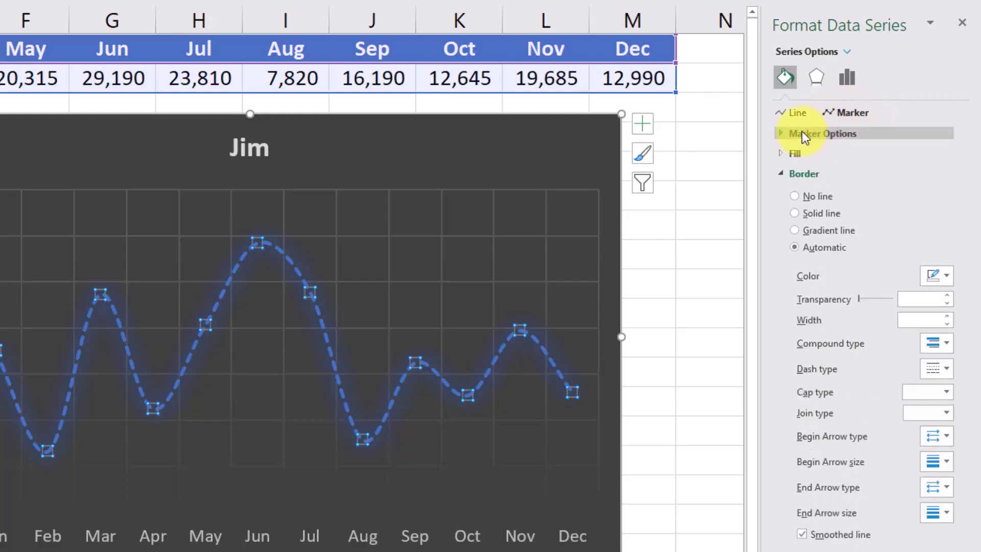
click(780, 135)
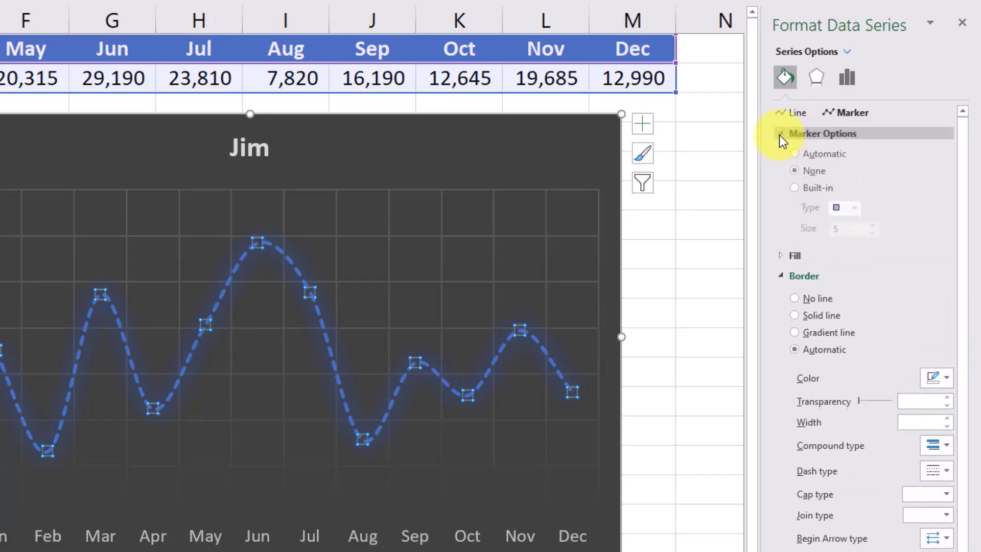
click(796, 190)
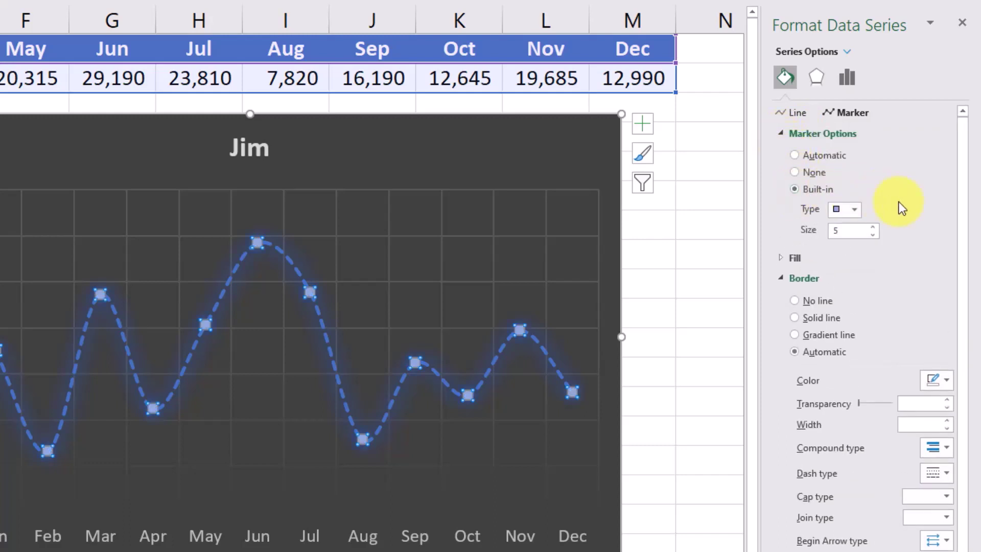
click(853, 209)
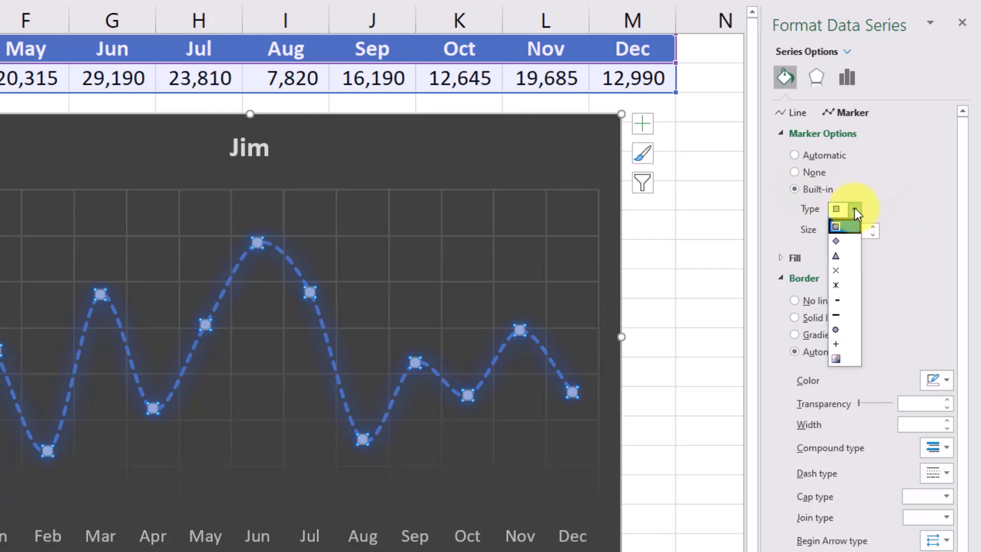
click(838, 254)
click(670, 322)
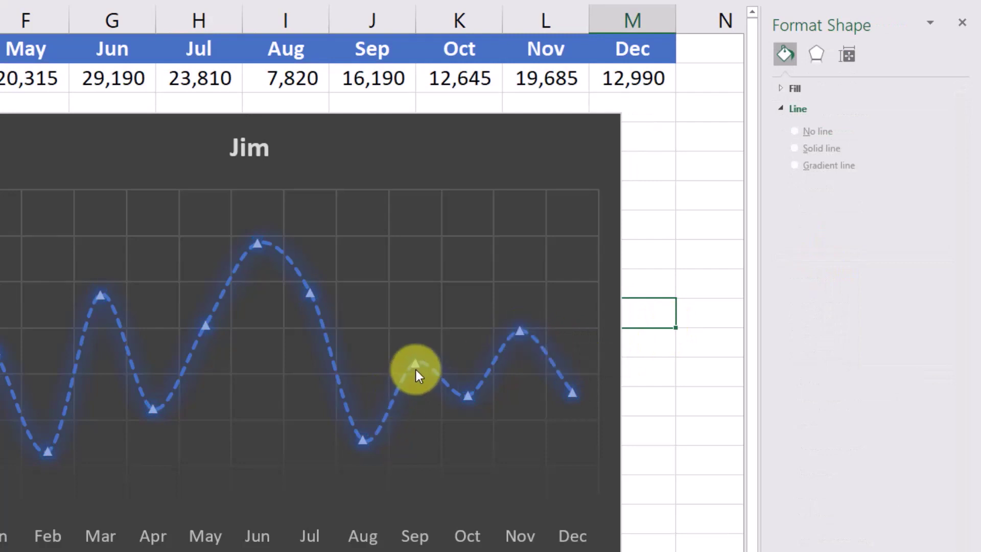
- Recheck the marker settings, try a picture marker, then cancel to keep triangles
mouse_move(362, 423)
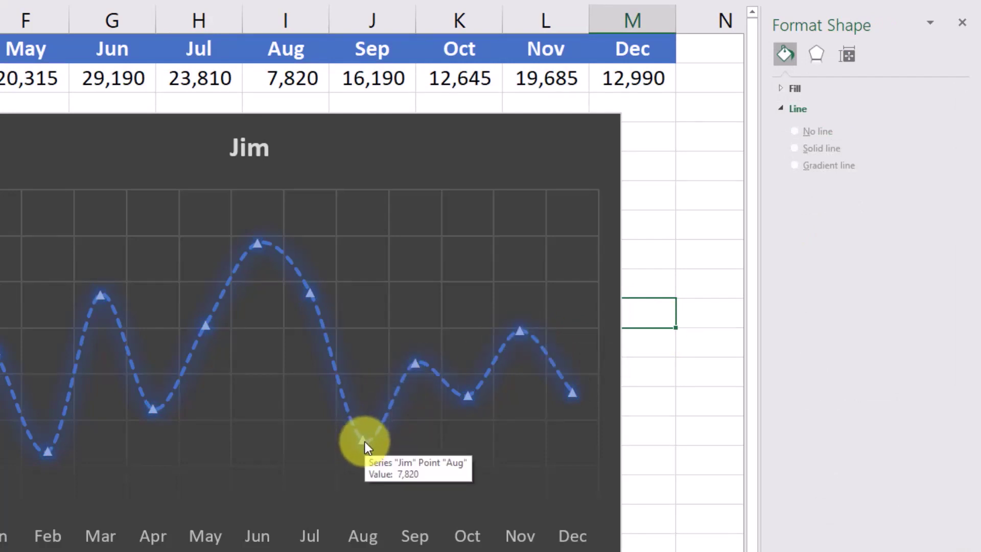
click(520, 333)
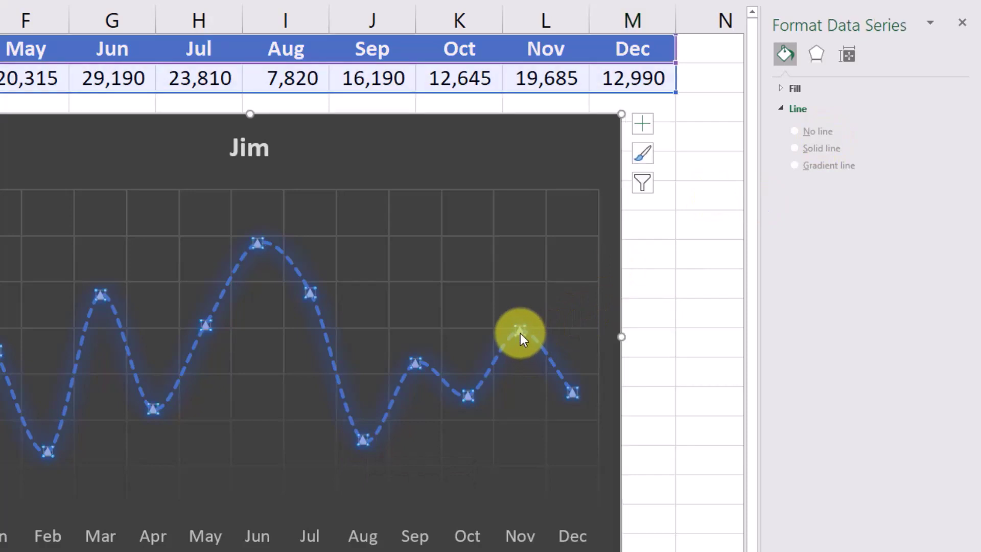
click(787, 78)
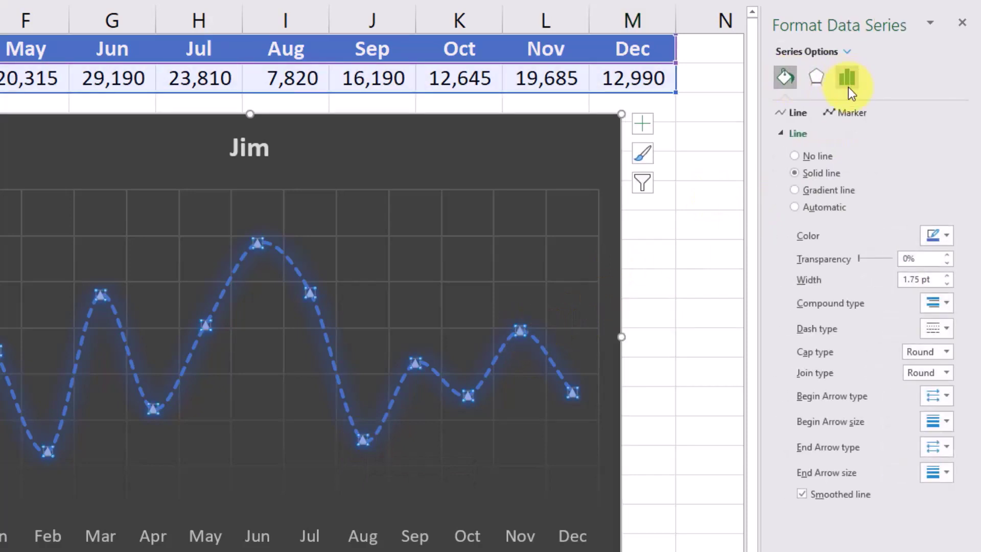
click(841, 113)
click(791, 134)
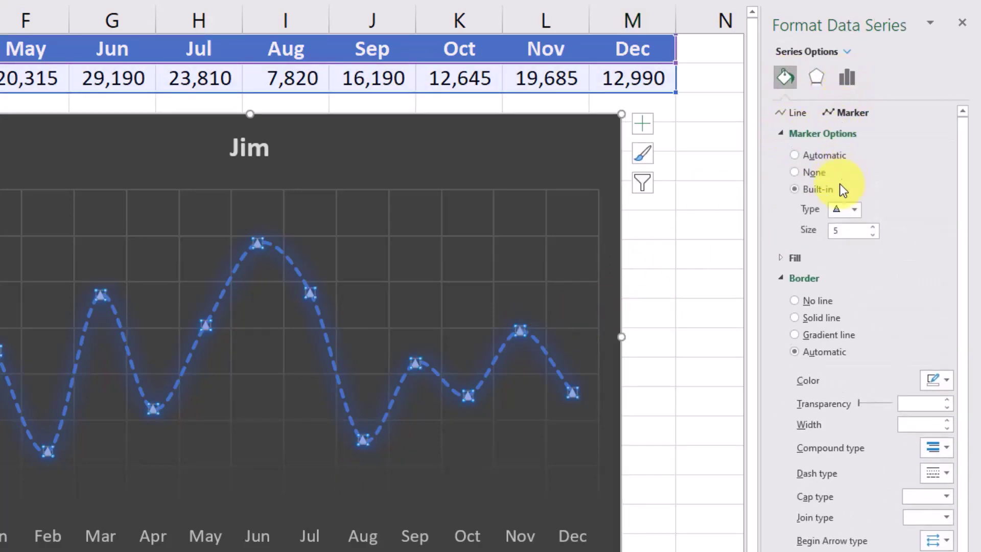
click(855, 209)
click(855, 208)
click(855, 209)
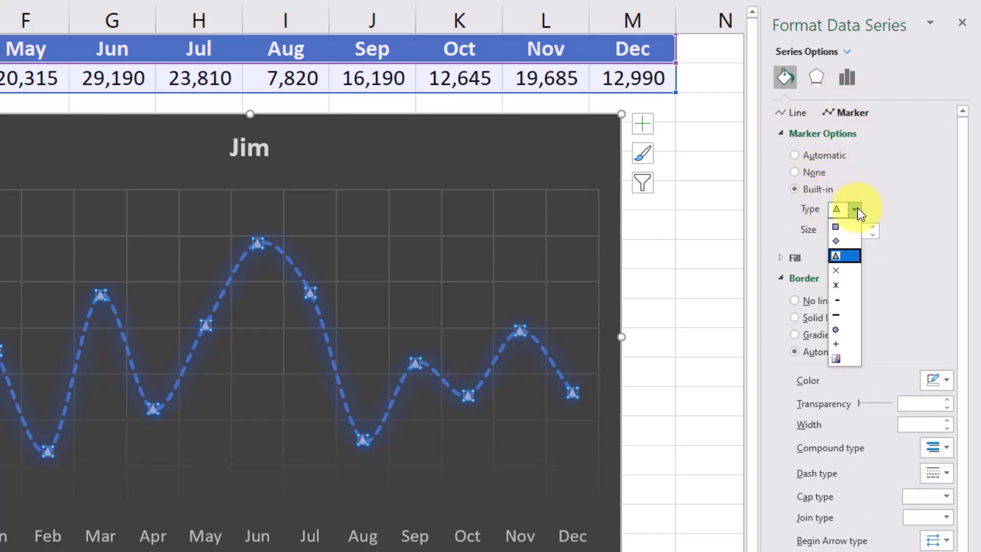
click(842, 358)
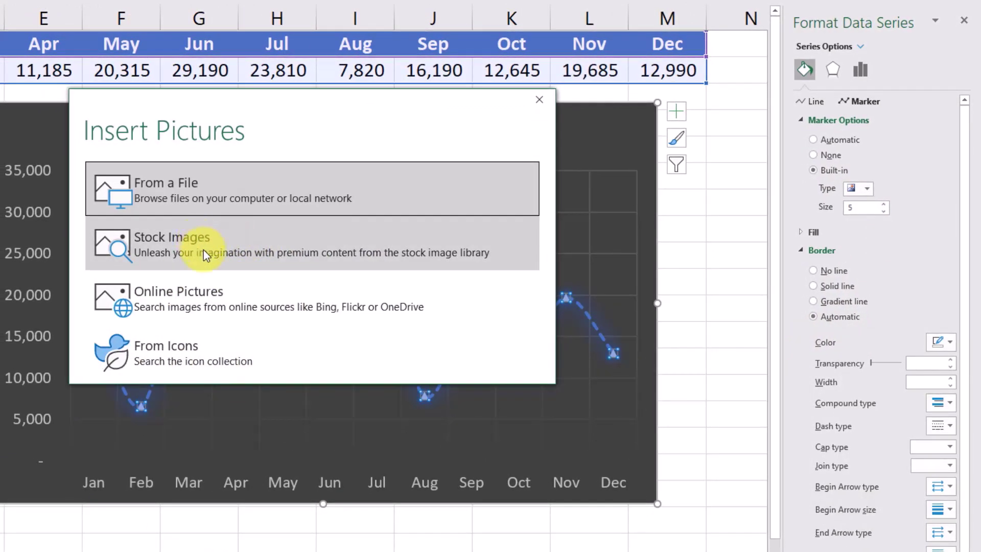
click(731, 238)
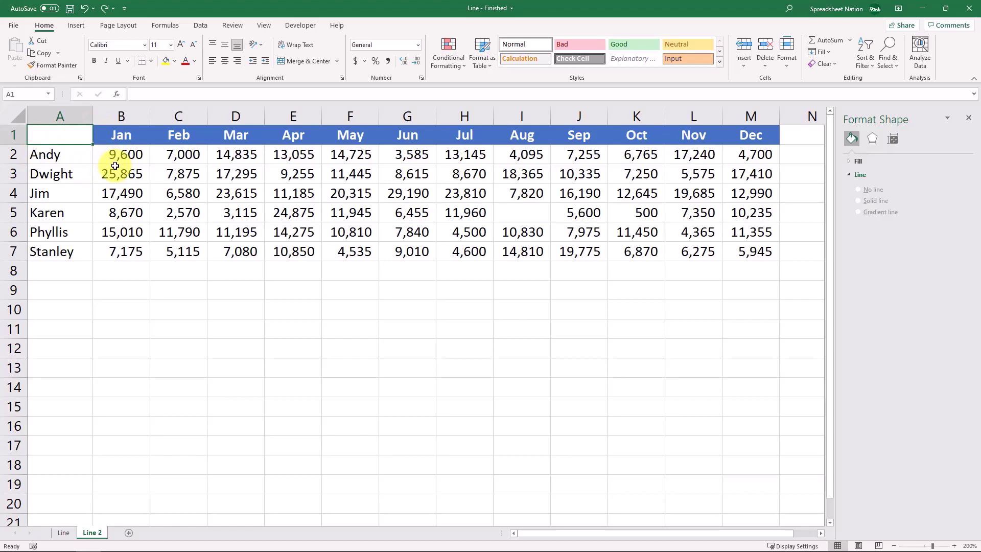
- Insert a 2-D line chart of all six salespeople's monthly sales on Line 2
click(153, 176)
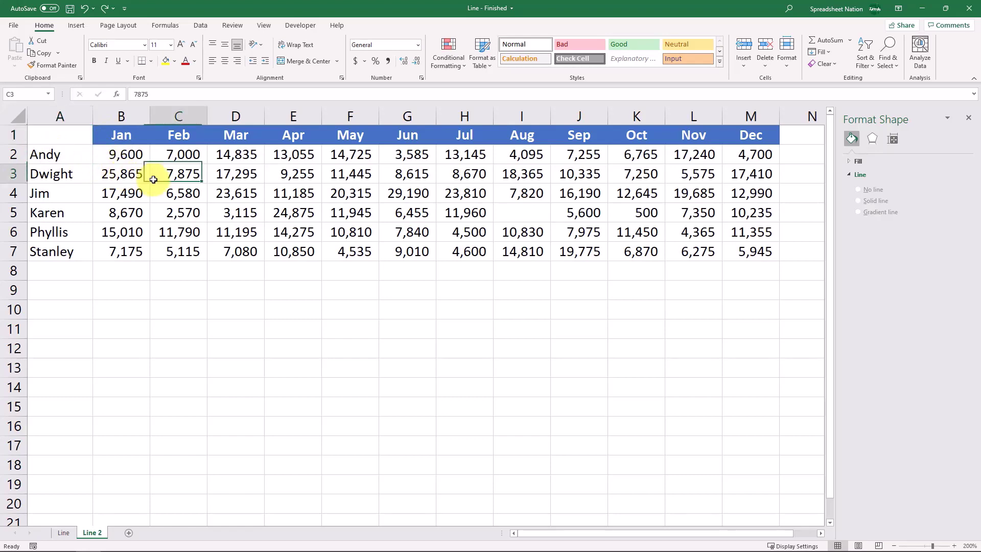
click(78, 25)
click(454, 52)
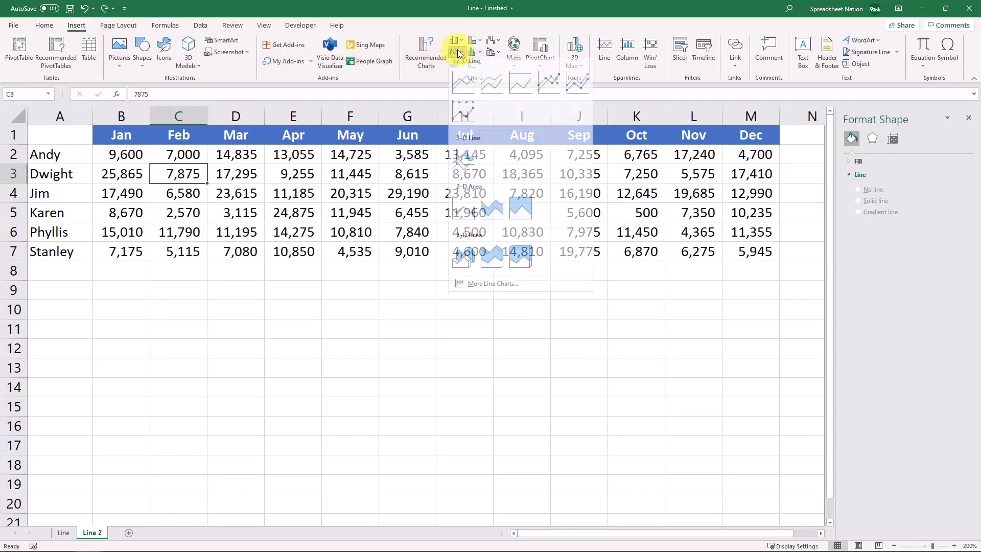
click(462, 83)
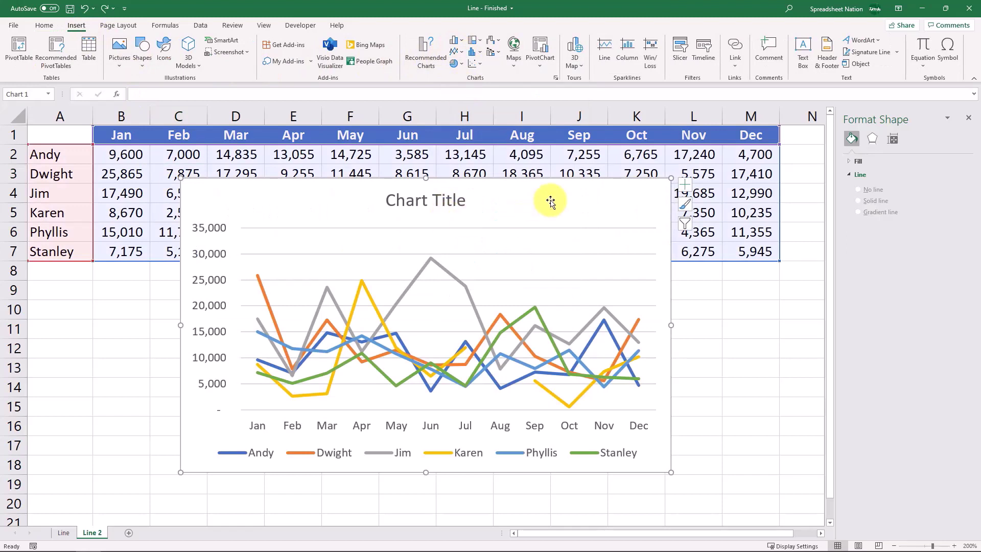
- Reposition the new chart so it no longer covers the data
drag(550, 201, 513, 168)
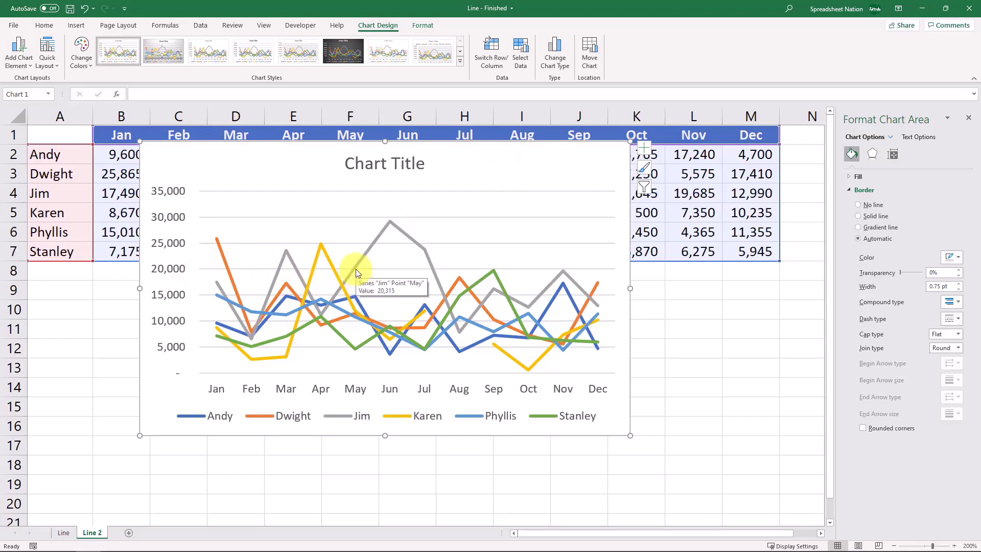
scroll(508, 264, down, 3)
scroll(507, 264, up, 3)
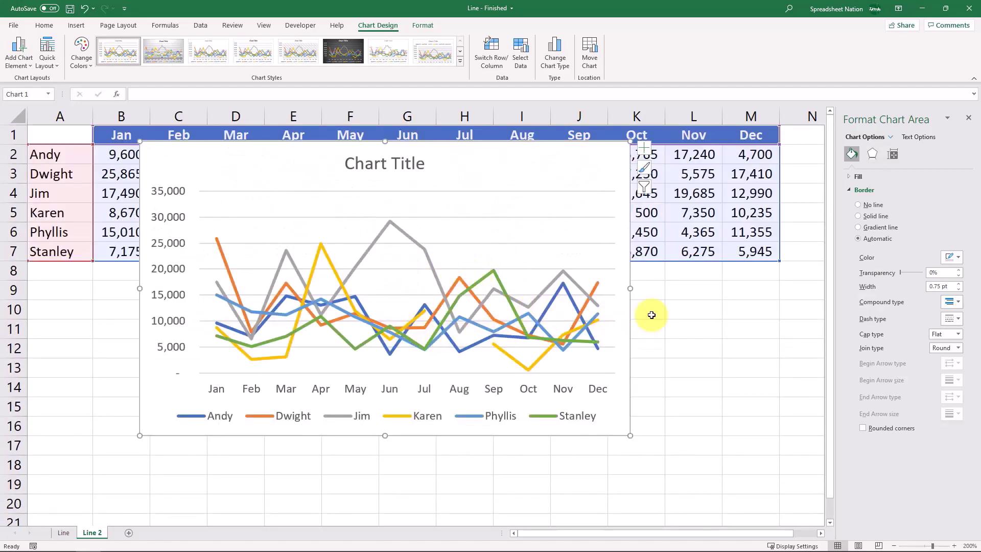
mouse_move(575, 145)
mouse_down()
mouse_move(667, 267)
mouse_move(697, 197)
mouse_move(587, 186)
mouse_move(580, 159)
mouse_up()
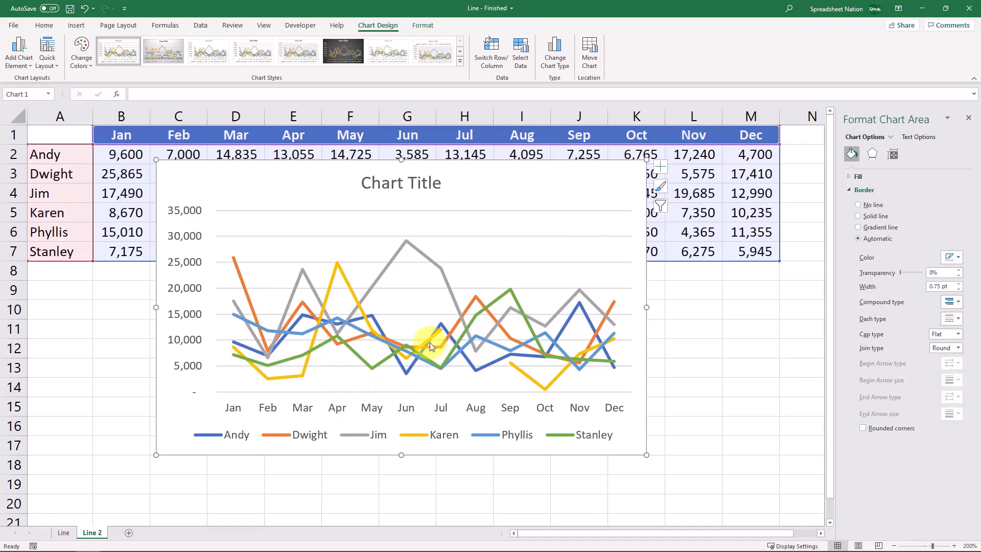
- Remove Andy, Karen, Phyllis and Stanley from the chart data, leaving only Dwight and Jim
mouse_move(429, 344)
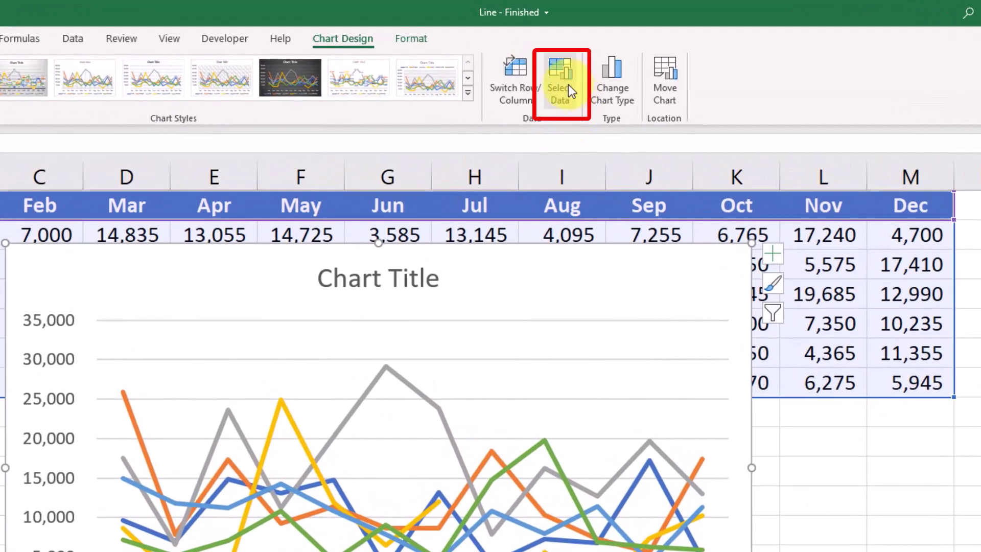
click(565, 85)
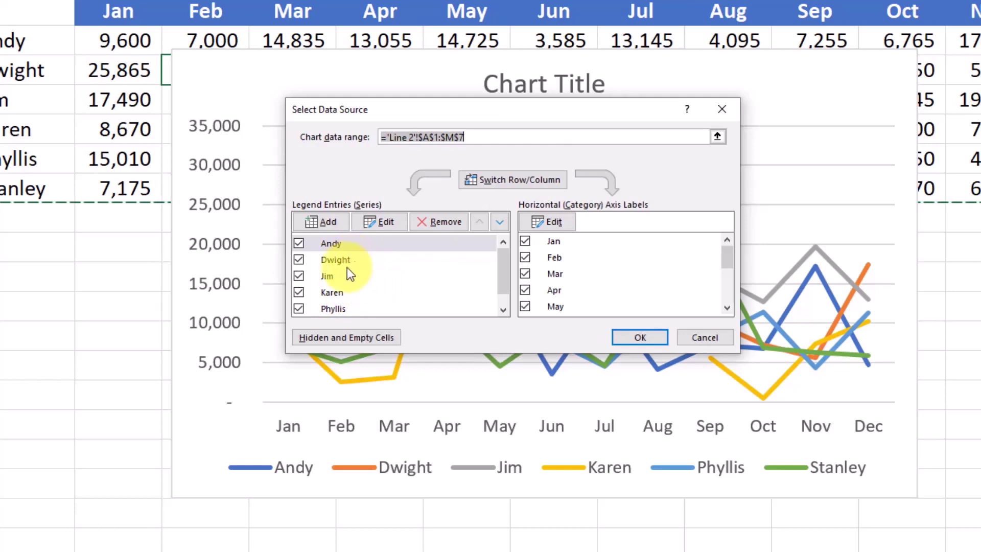
scroll(299, 244, down, 1)
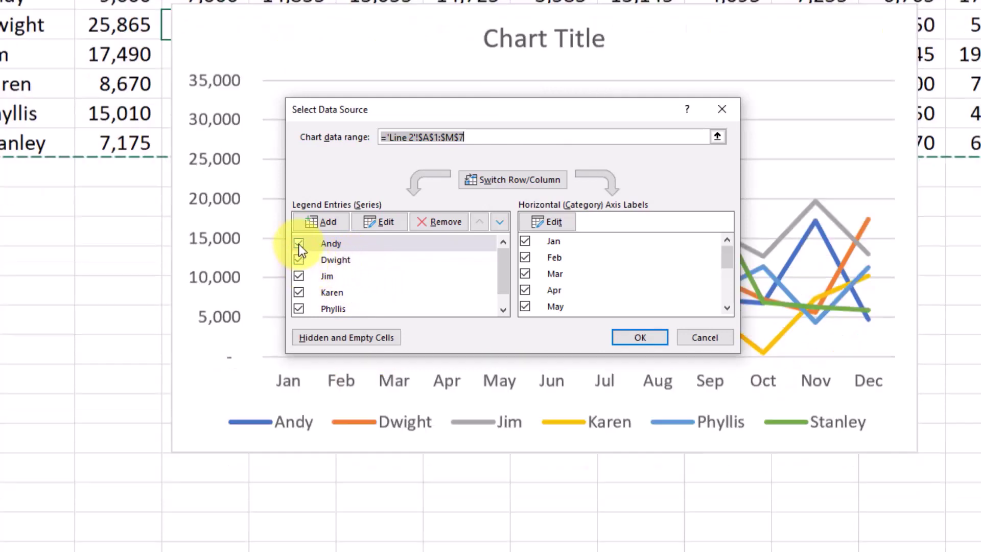
scroll(301, 245, up, 1)
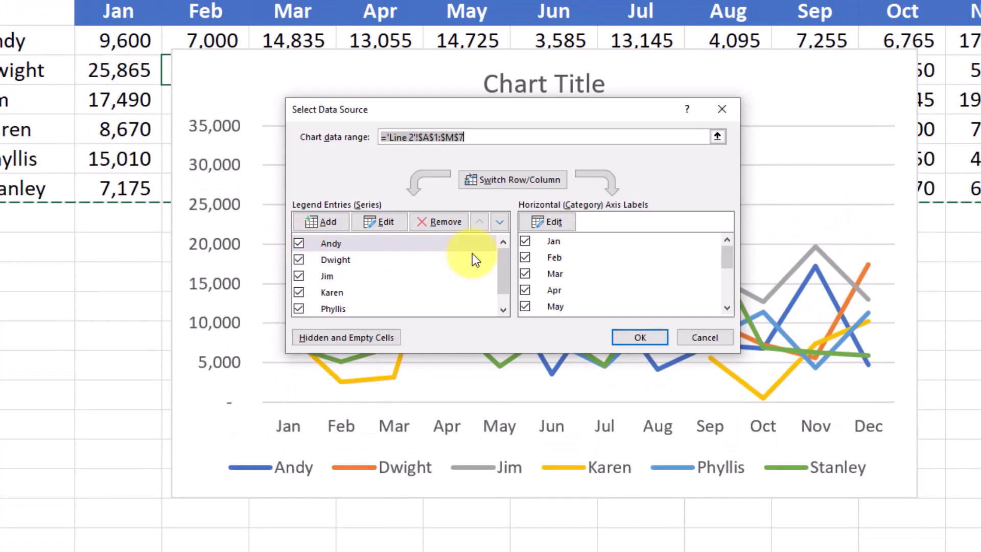
drag(506, 258, 517, 218)
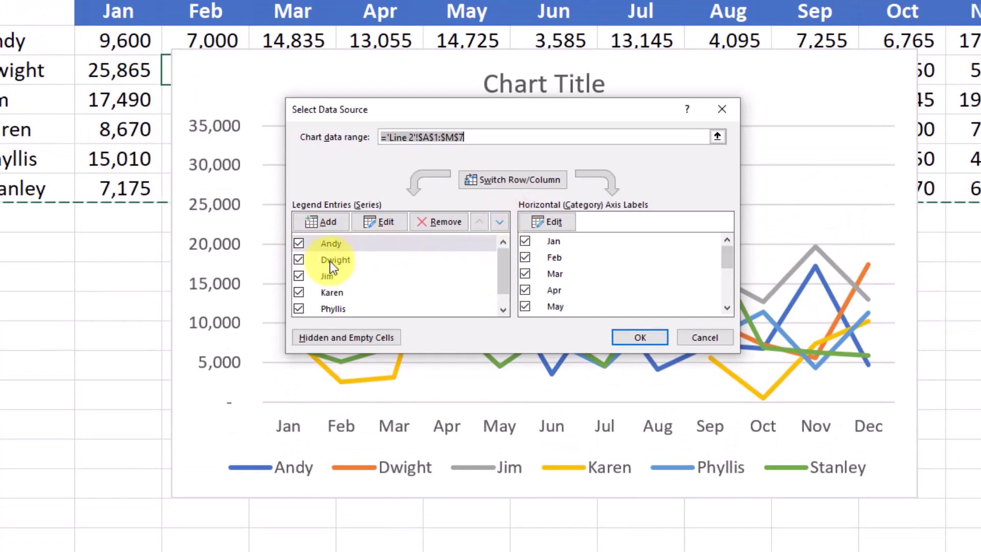
click(299, 244)
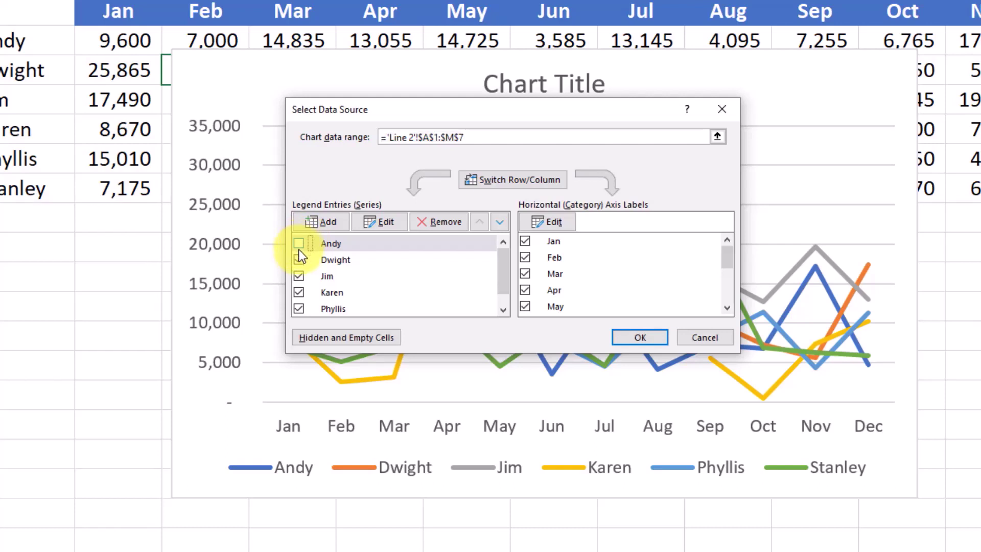
click(298, 293)
click(298, 308)
scroll(504, 283, down, 1)
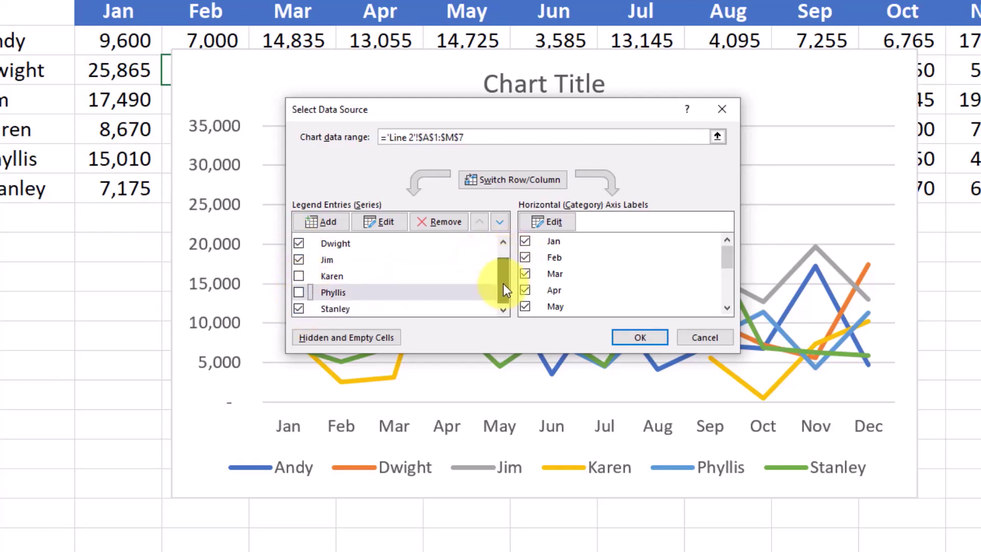
click(299, 309)
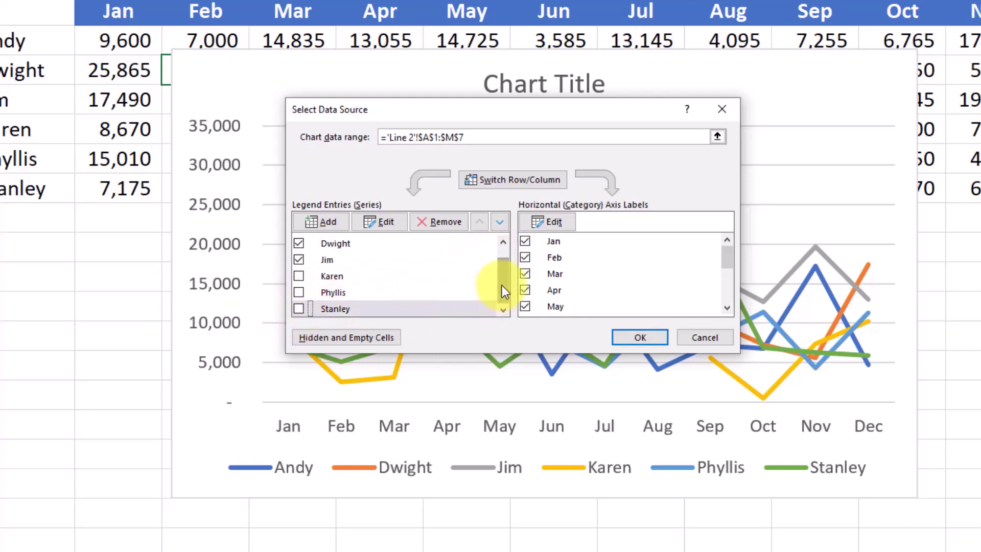
scroll(502, 285, up, 1)
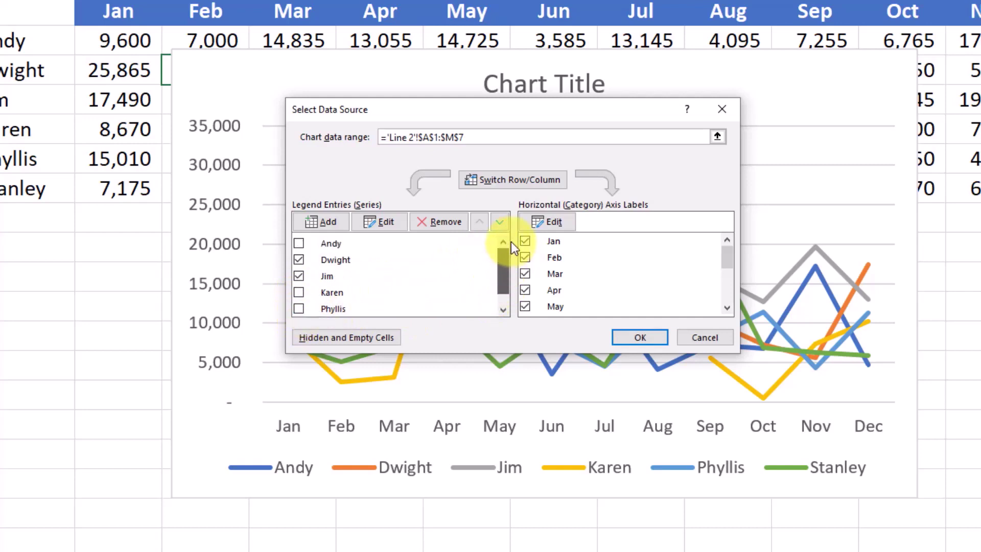
click(639, 337)
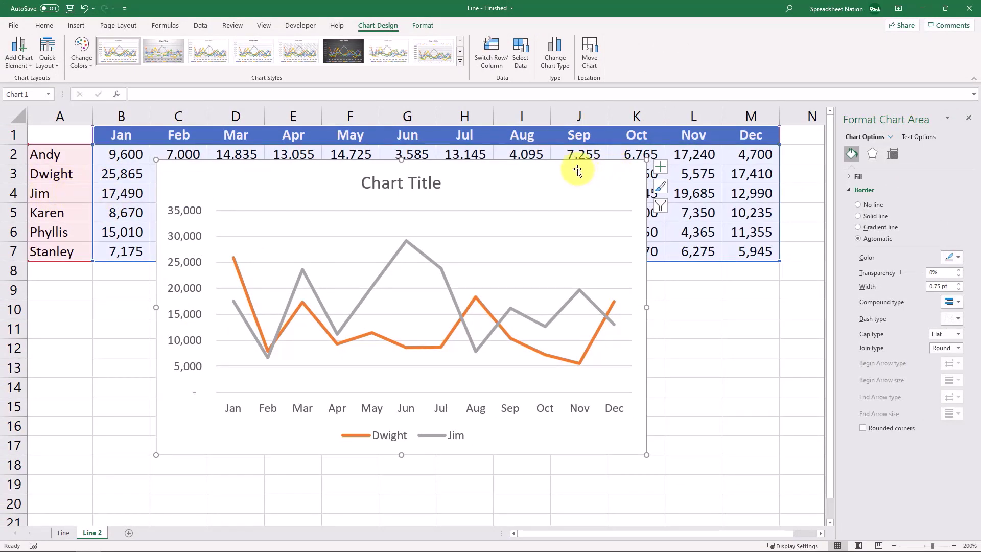
- Move the chart below the A1:M7 sales table
drag(576, 173, 576, 269)
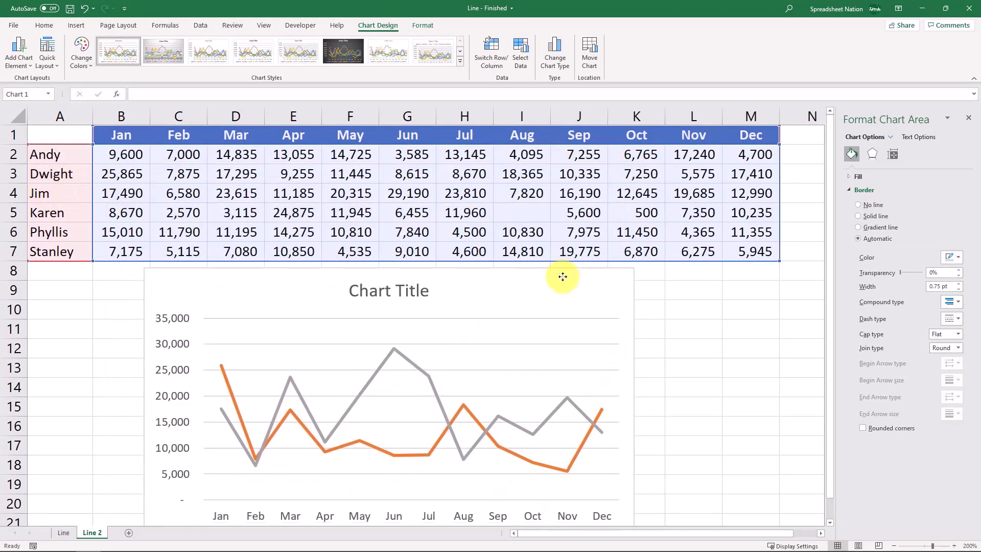
click(704, 292)
drag(55, 136, 736, 248)
click(619, 302)
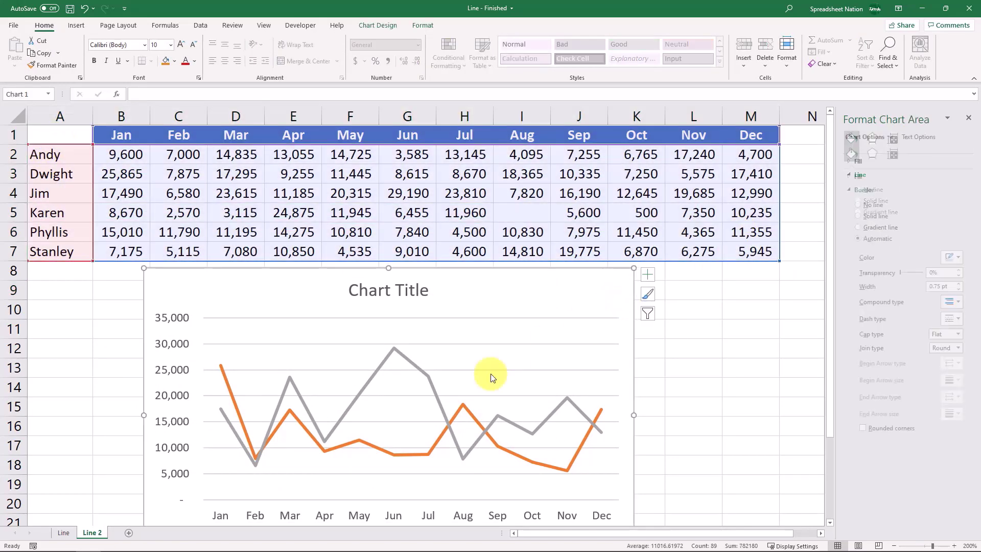